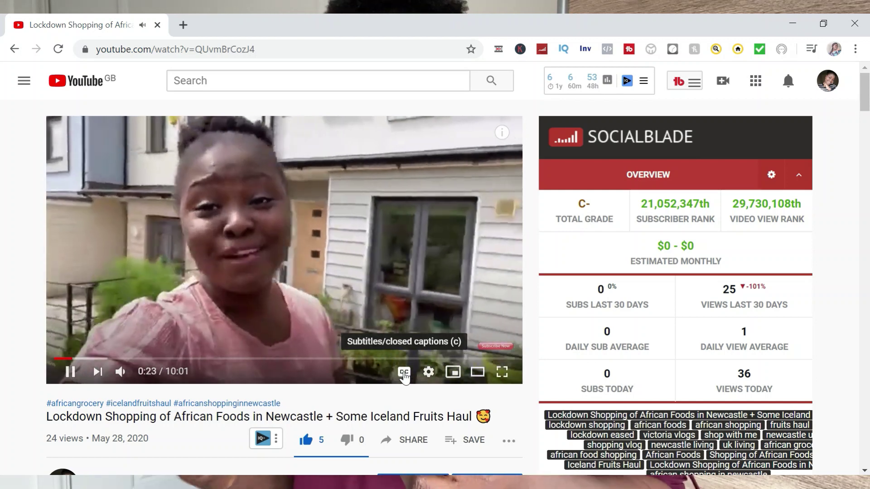
# Step: Turn on the shopping video's English captions from the player's CC button
pyautogui.click(404, 373)
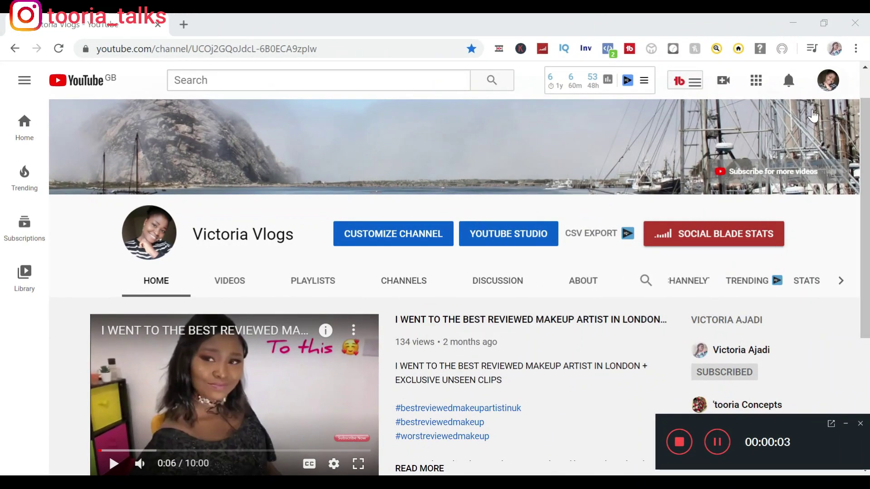
# Step: From the Studio Videos list, open details for 'Lockdown Shopping of African Foods in Newcastle'
pyautogui.click(830, 85)
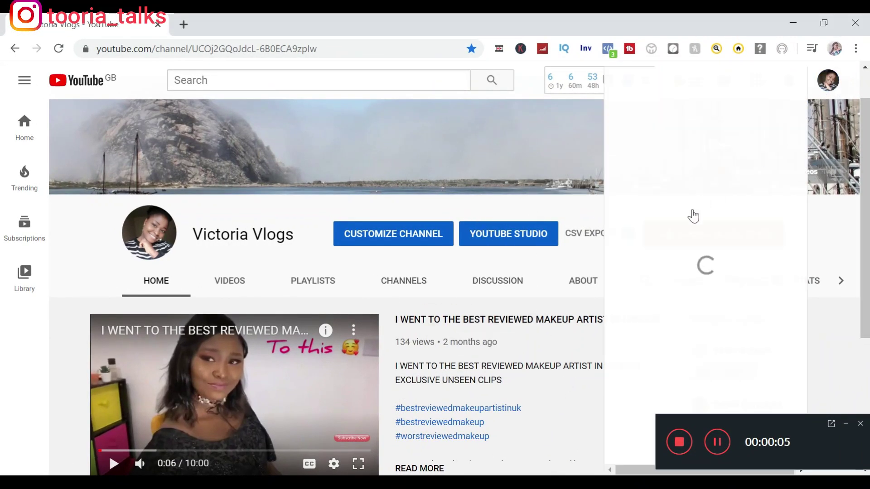
pyautogui.click(678, 199)
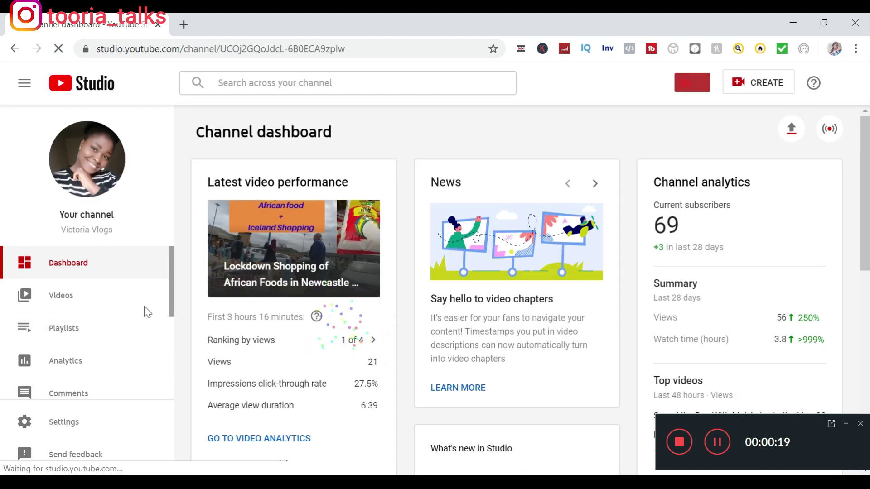
pyautogui.click(109, 304)
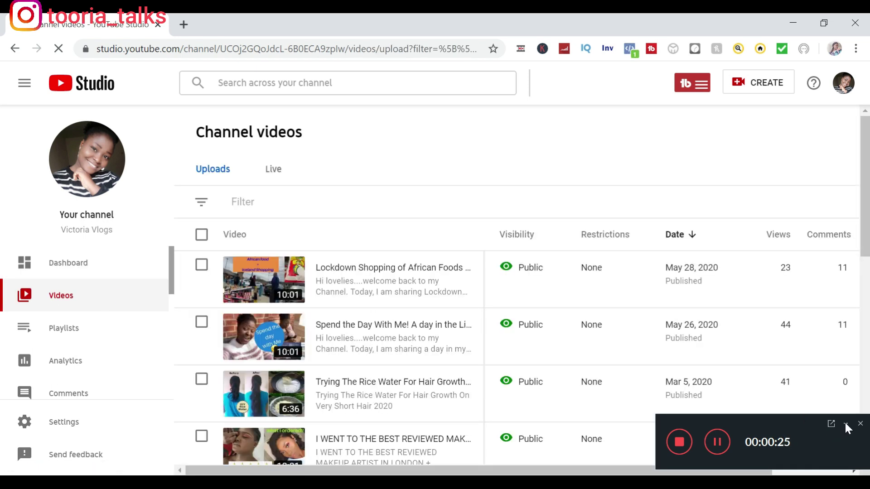
pyautogui.click(845, 423)
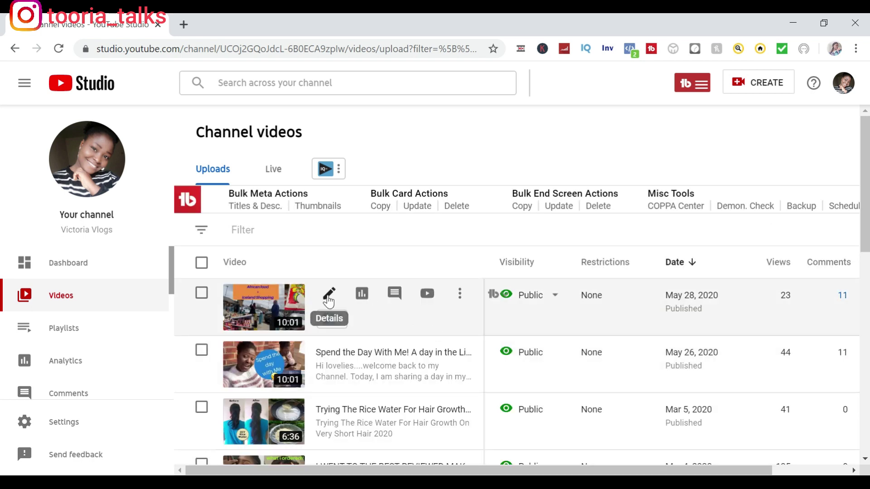
pyautogui.click(330, 300)
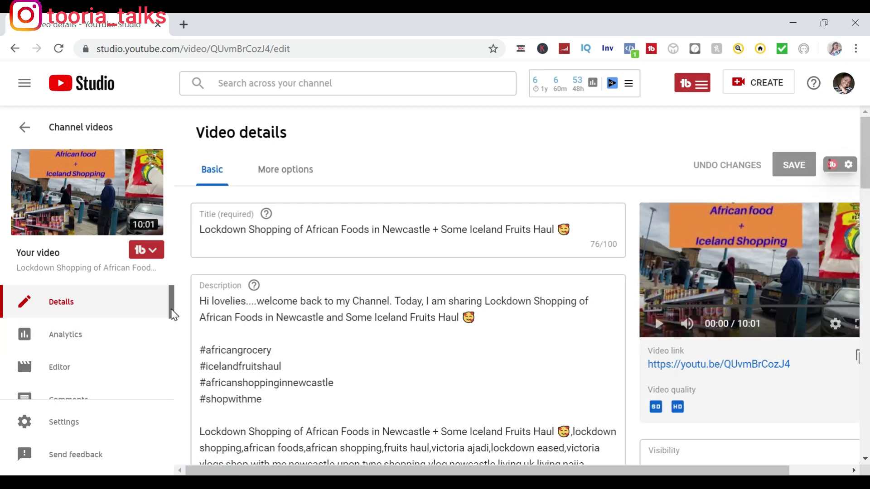
# Step: On the video's Subtitles page, open English (Automatic) with Edit on Classic Studio
pyautogui.scroll(-3, 172, 312)
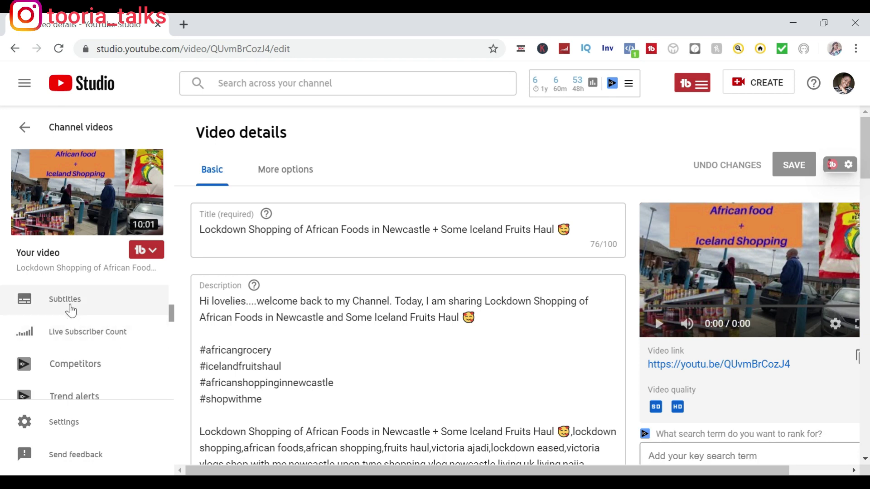
pyautogui.click(68, 305)
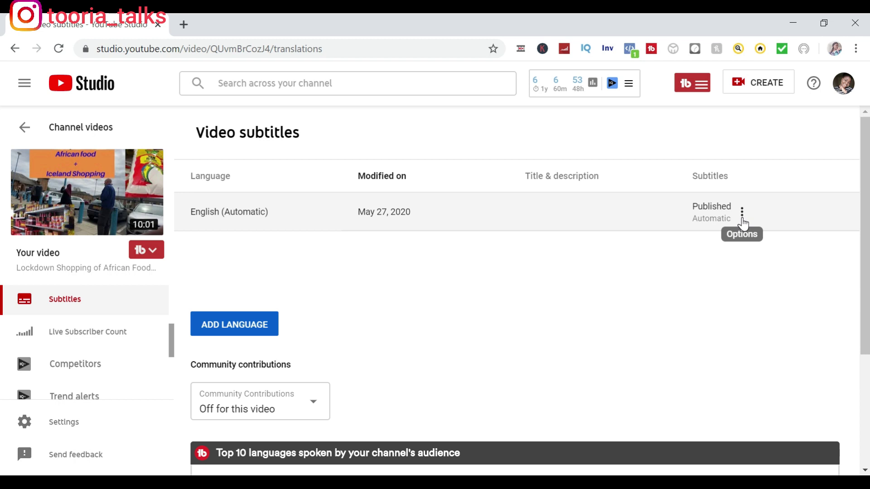
pyautogui.click(742, 213)
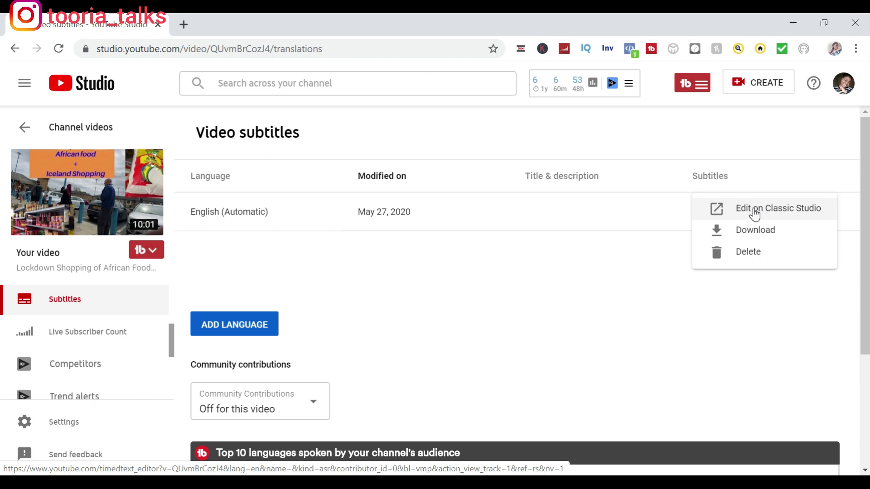
pyautogui.click(754, 213)
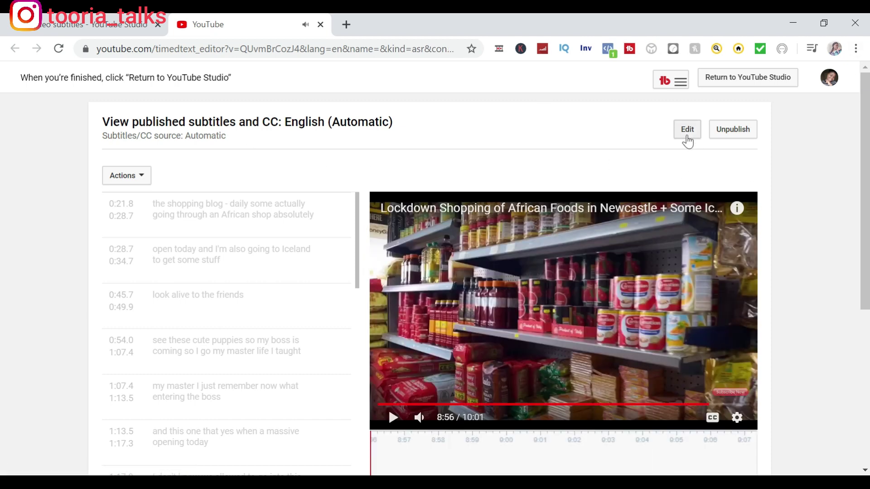
# Step: Start editing the automatic English subtitles, pause the preview, and show the Actions dropdown
pyautogui.click(688, 140)
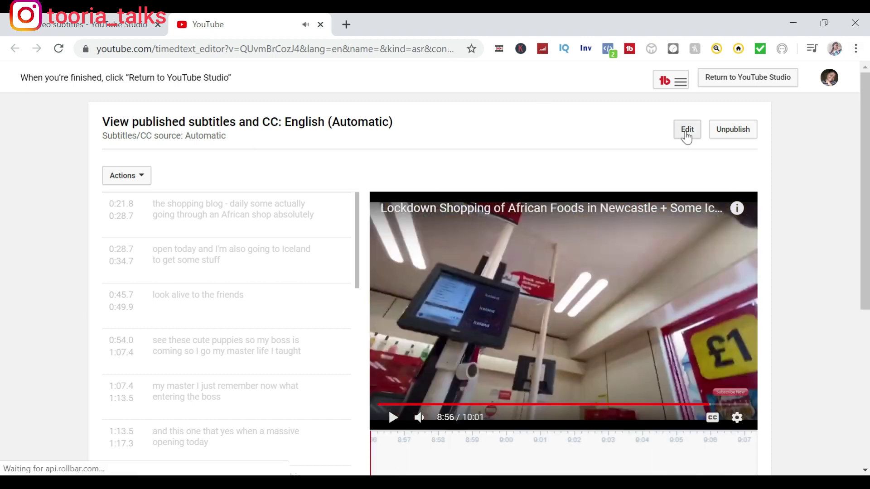
pyautogui.click(687, 138)
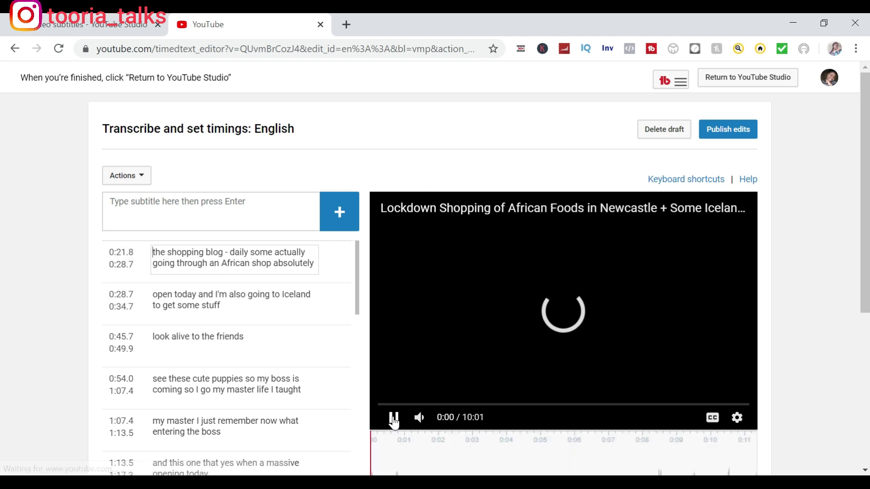
pyautogui.click(393, 418)
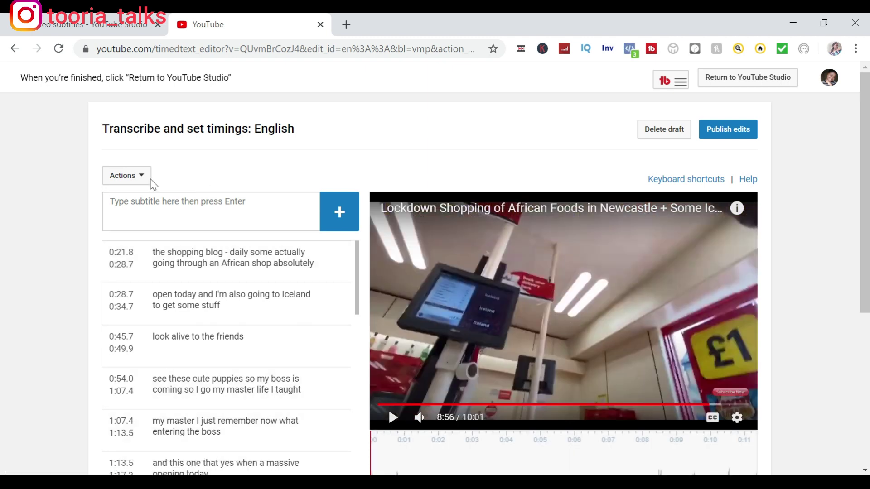
pyautogui.click(142, 180)
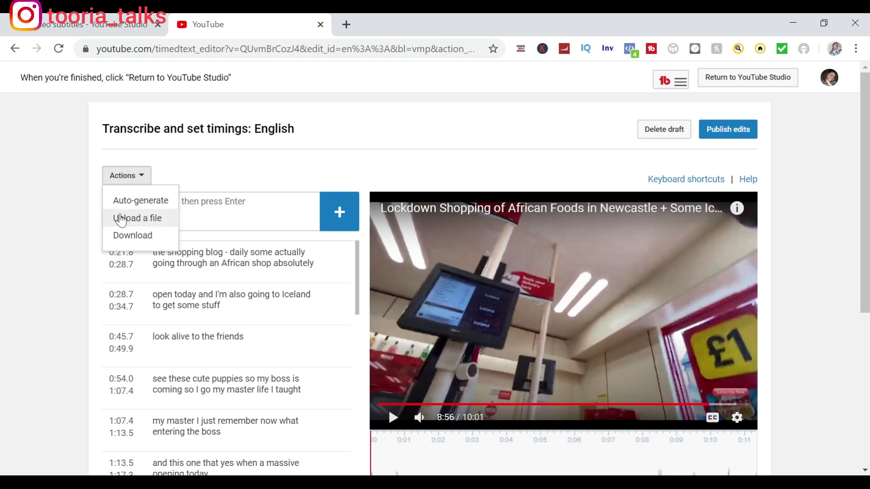
pyautogui.click(139, 220)
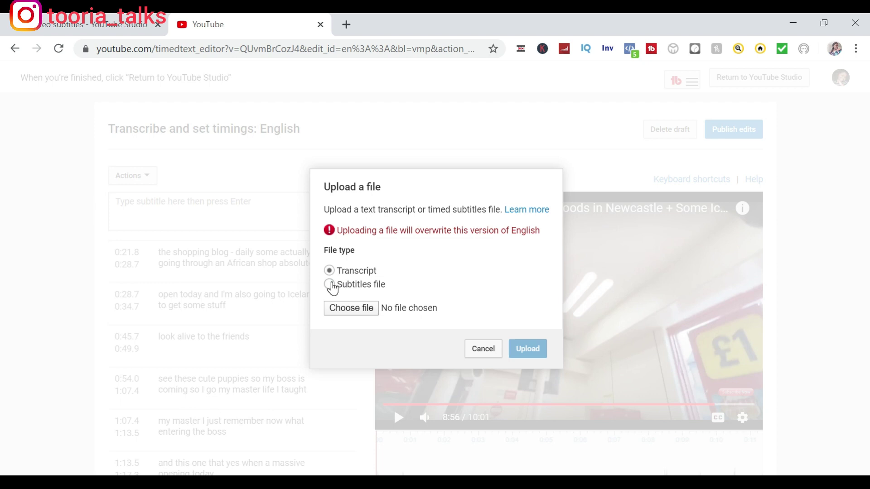
pyautogui.click(330, 285)
pyautogui.click(344, 312)
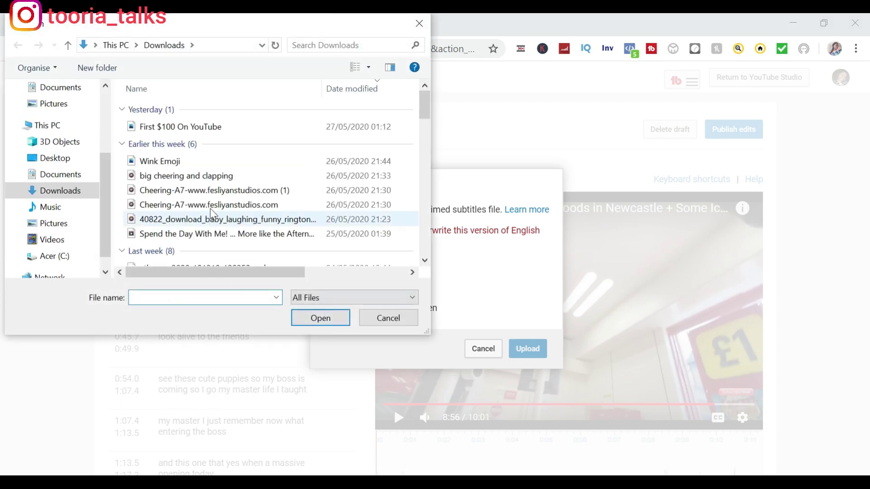
pyautogui.click(419, 23)
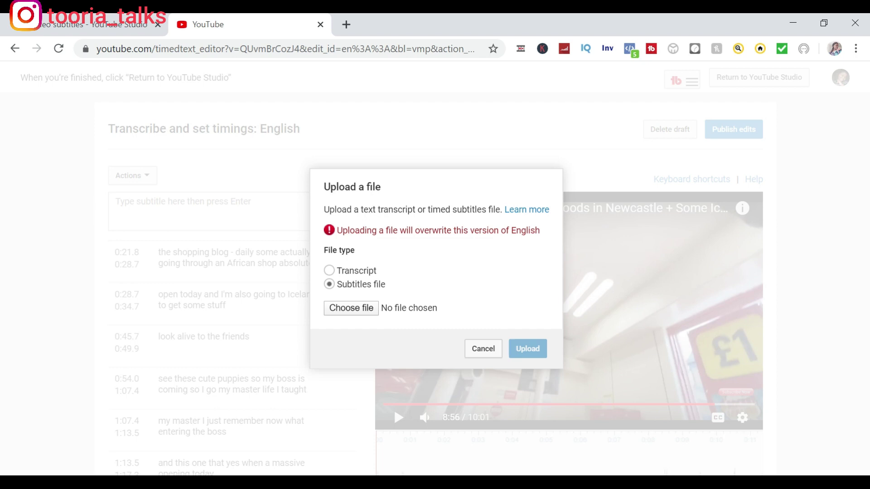
pyautogui.click(490, 352)
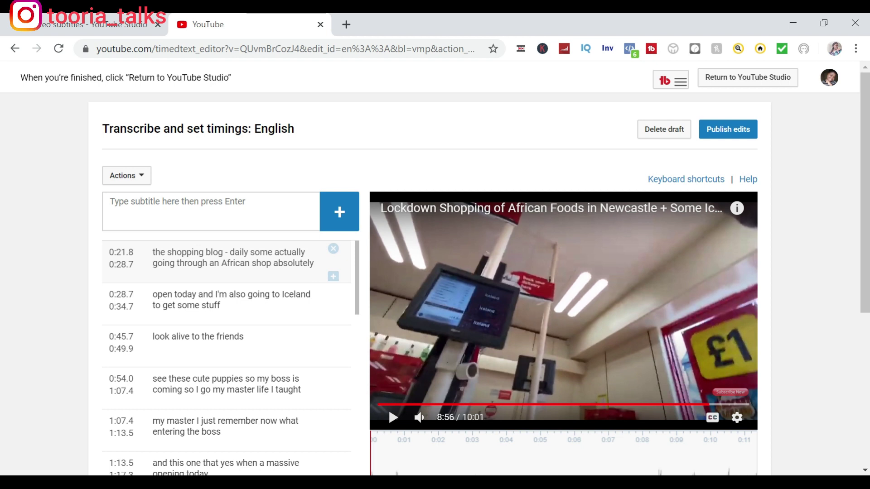
# Step: Play the first caption from 0:21.8 and change 'blog' to 'vlog'
pyautogui.click(179, 254)
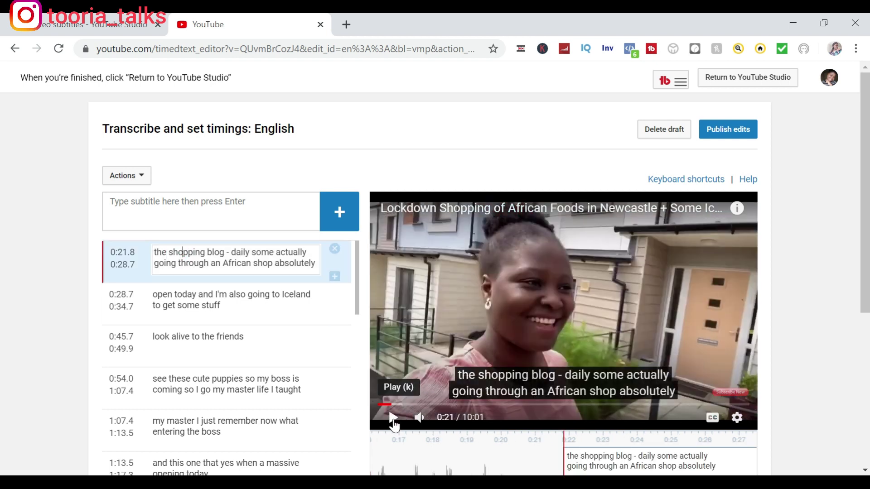
pyautogui.click(393, 421)
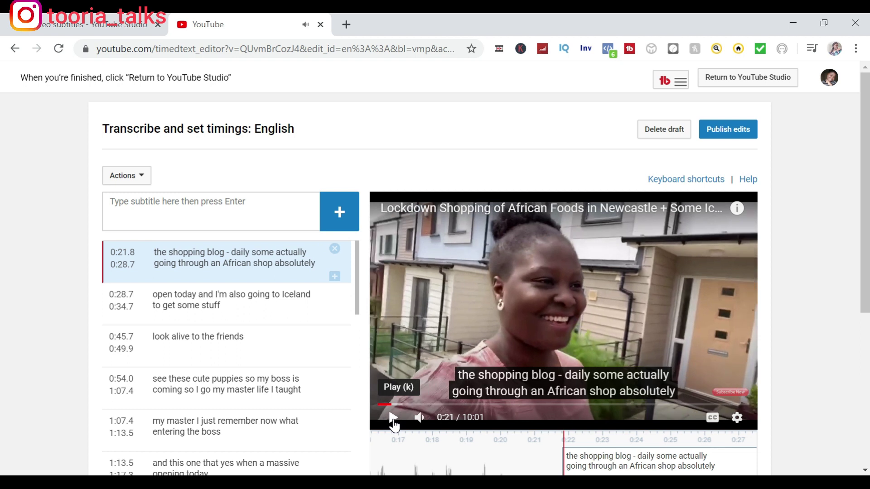
pyautogui.click(393, 420)
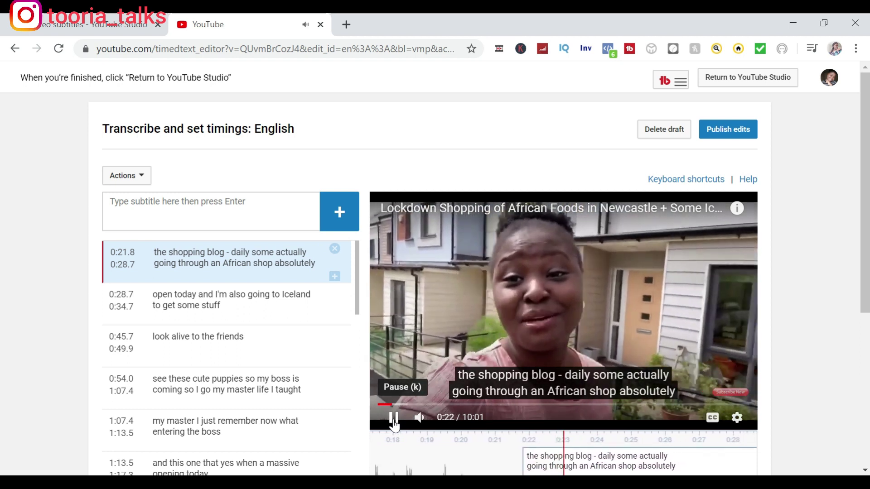
pyautogui.click(394, 421)
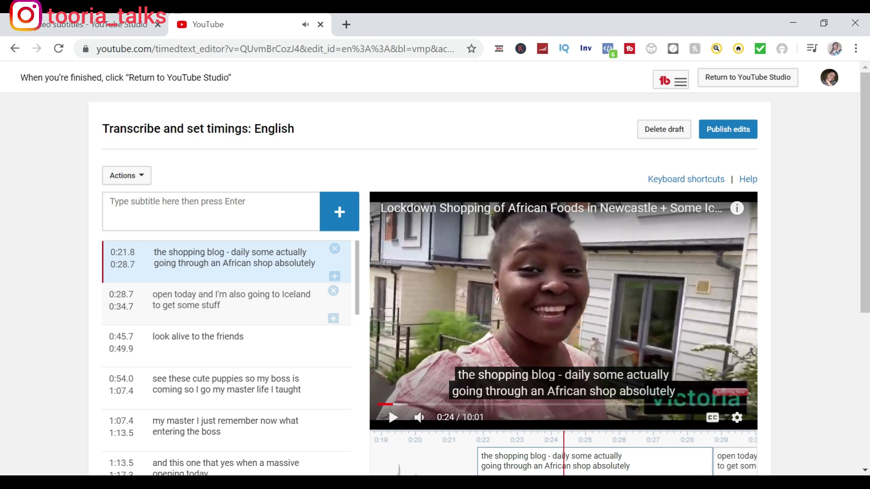
pyautogui.click(214, 252)
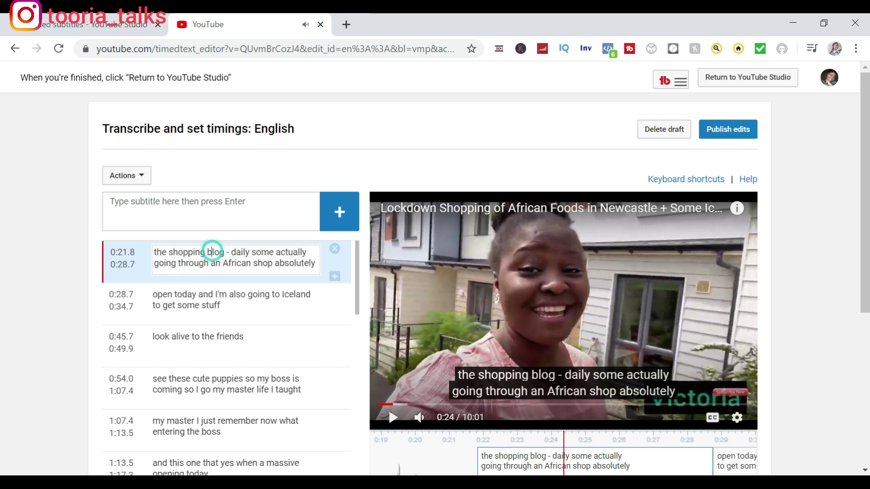
pyautogui.press('BackSpace')
pyautogui.write('v')
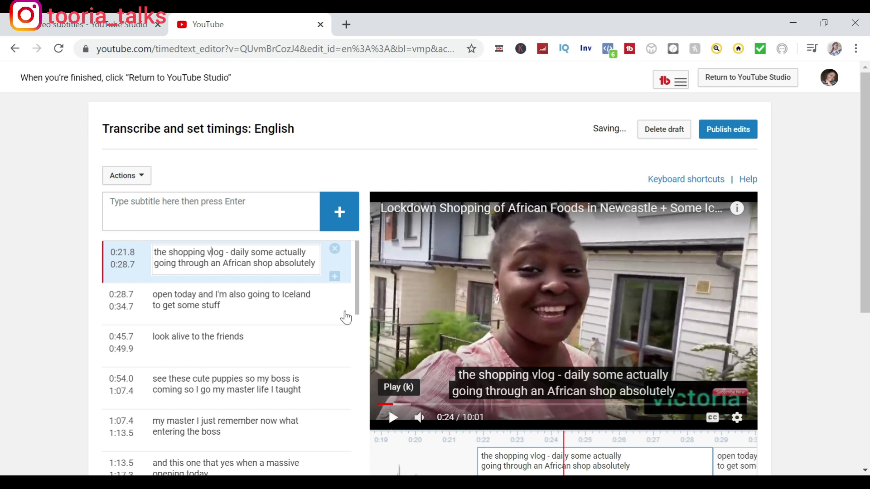
# Step: Replace the opening 'the' with 'it's a' and the dash with 'today', then replay
pyautogui.click(229, 250)
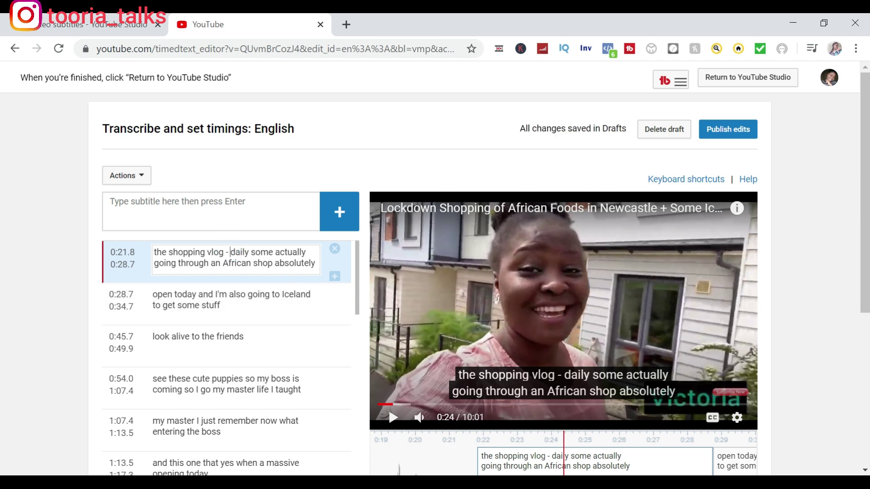
pyautogui.click(165, 252)
pyautogui.press('BackSpace')
pyautogui.press('BackSpace')
pyautogui.press('BackSpace')
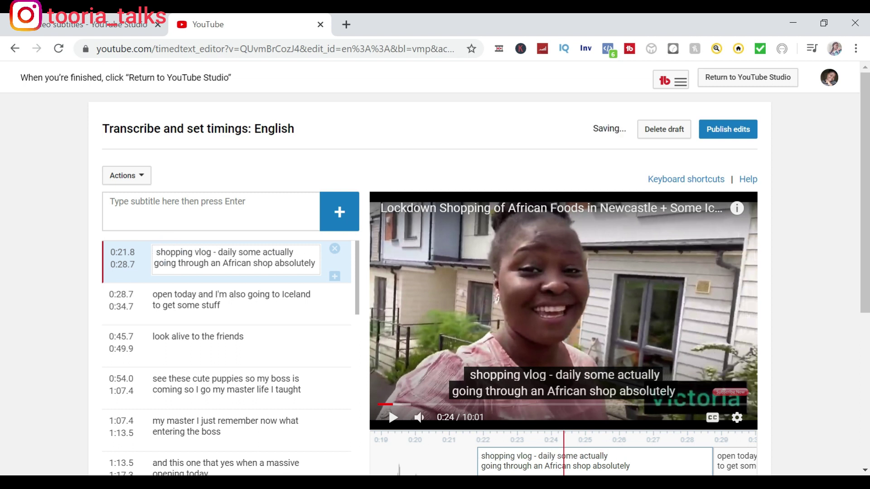
pyautogui.write("it' ")
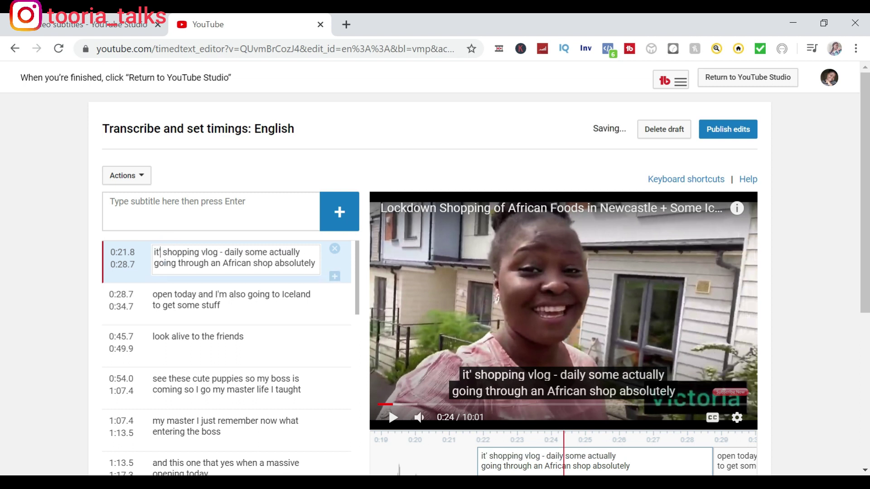
pyautogui.write('s a')
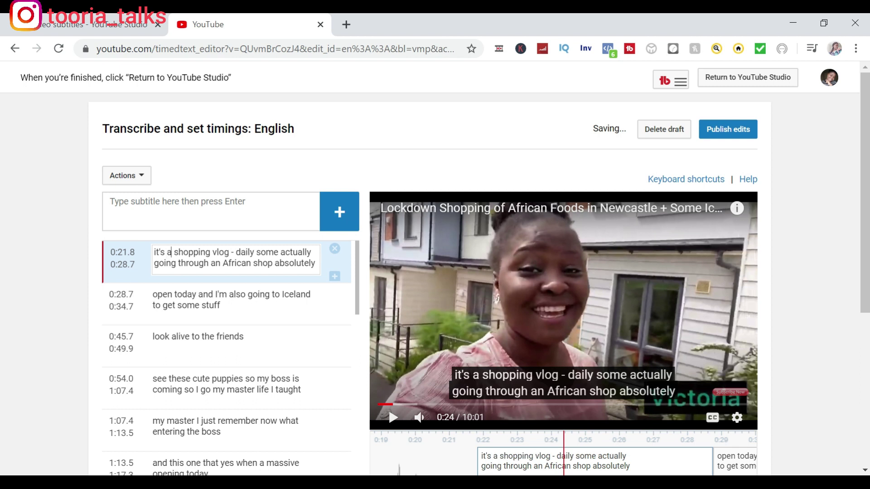
pyautogui.click(235, 253)
pyautogui.press('BackSpace')
pyautogui.press('BackSpace')
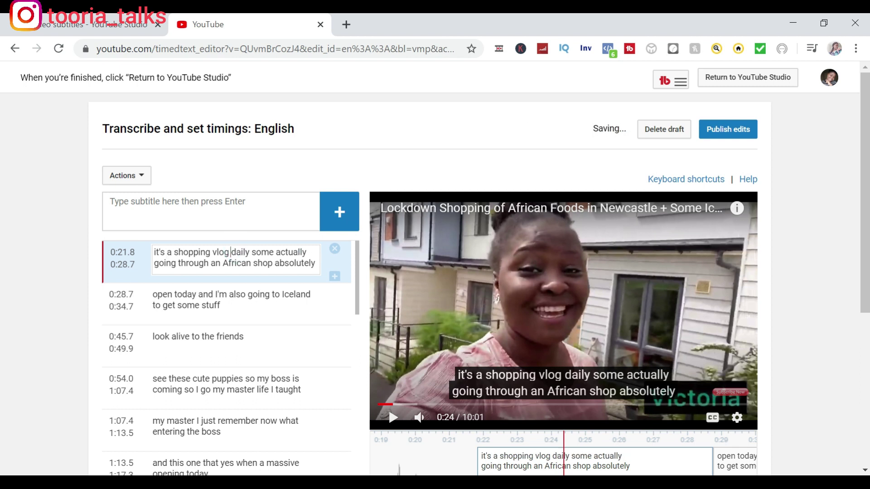
pyautogui.write('today')
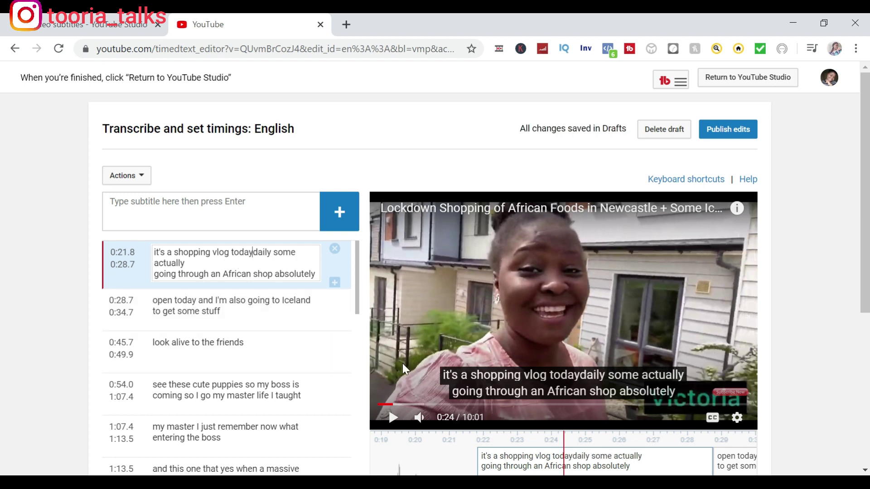
pyautogui.click(399, 423)
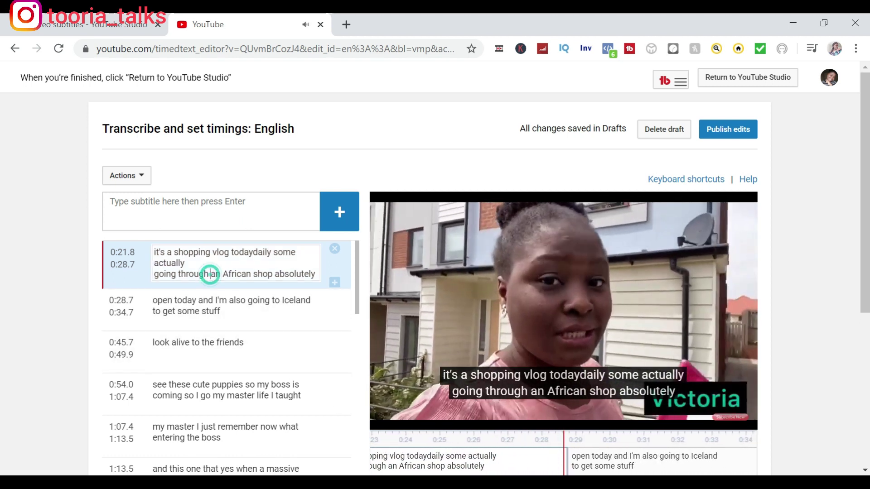
# Step: Change 'through' to 'to' so the first caption reads 'going to an African shop'
pyautogui.press('BackSpace')
pyautogui.press('BackSpace')
pyautogui.press('BackSpace')
pyautogui.press('BackSpace')
pyautogui.press('BackSpace')
pyautogui.press('BackSpace')
pyautogui.press('BackSpace')
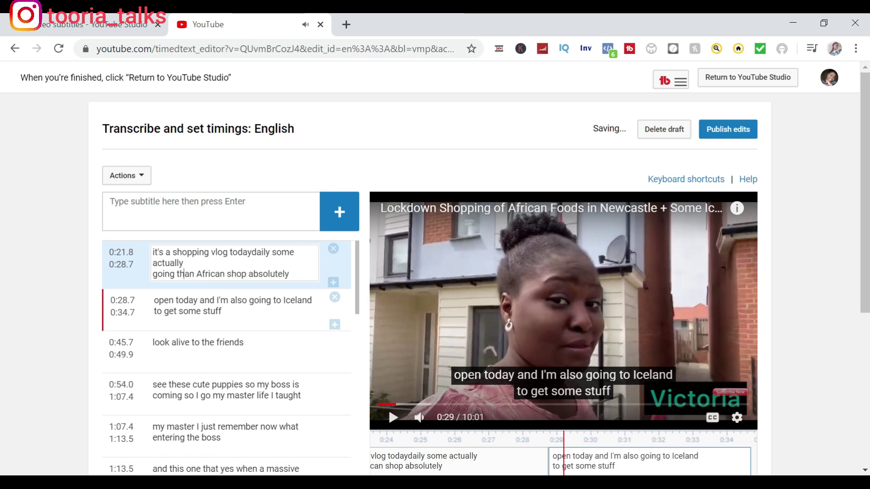
pyautogui.write('o')
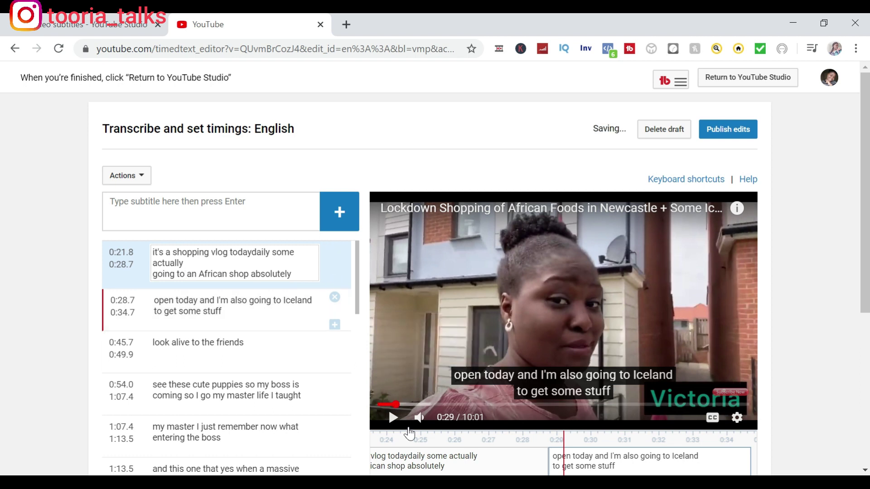
pyautogui.moveTo(332, 363)
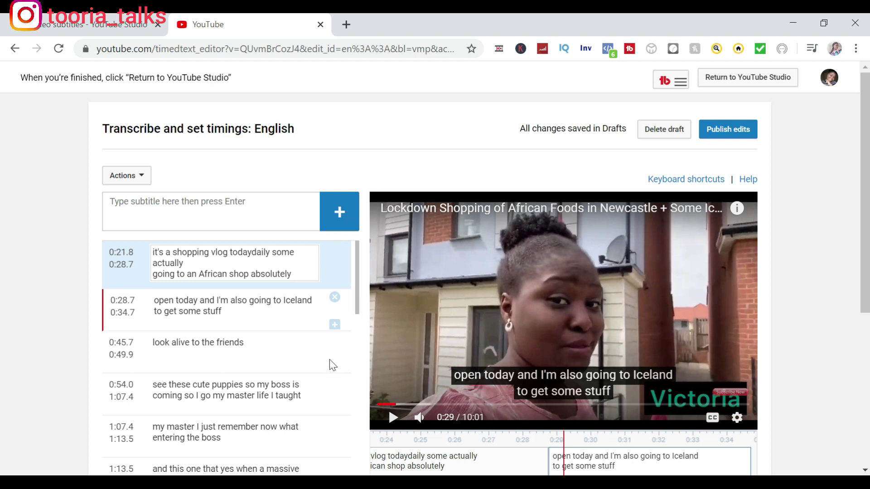
pyautogui.moveTo(358, 313); pyautogui.dragTo(388, 348)
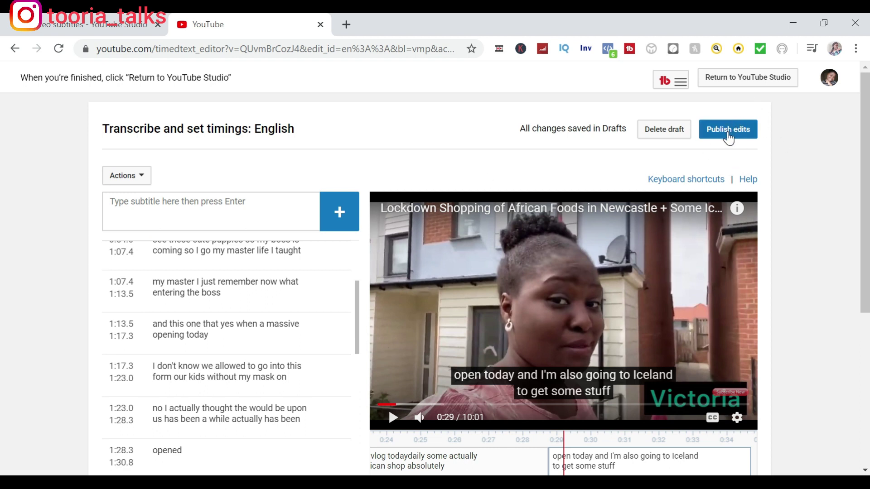
# Step: Publish the subtitle edits, pause the preview, and dismiss the 'Subtitles published.' banner
pyautogui.click(725, 137)
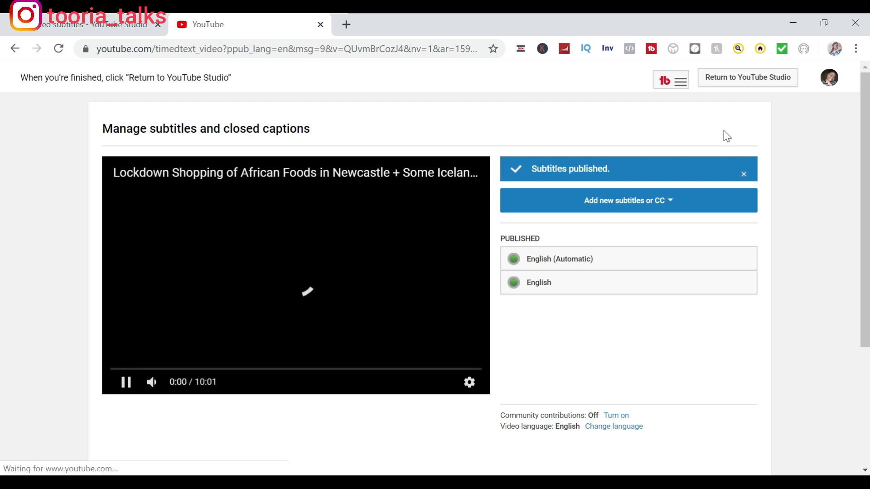
pyautogui.click(125, 383)
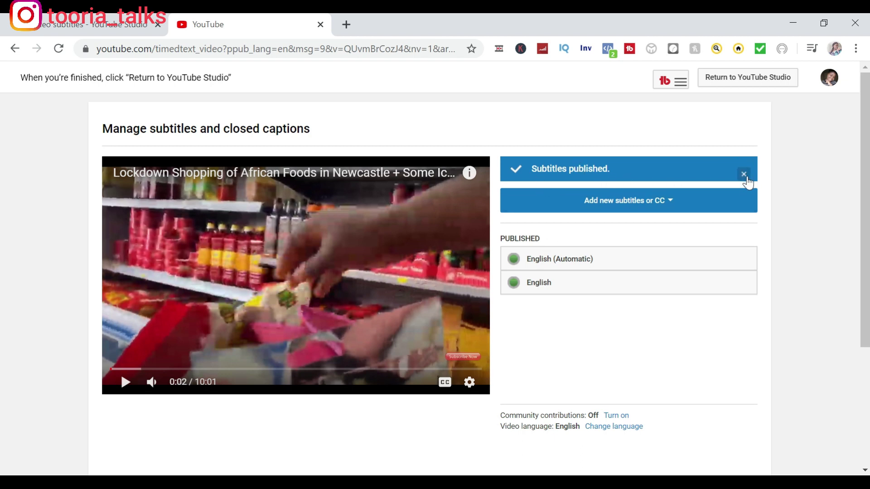
pyautogui.click(744, 174)
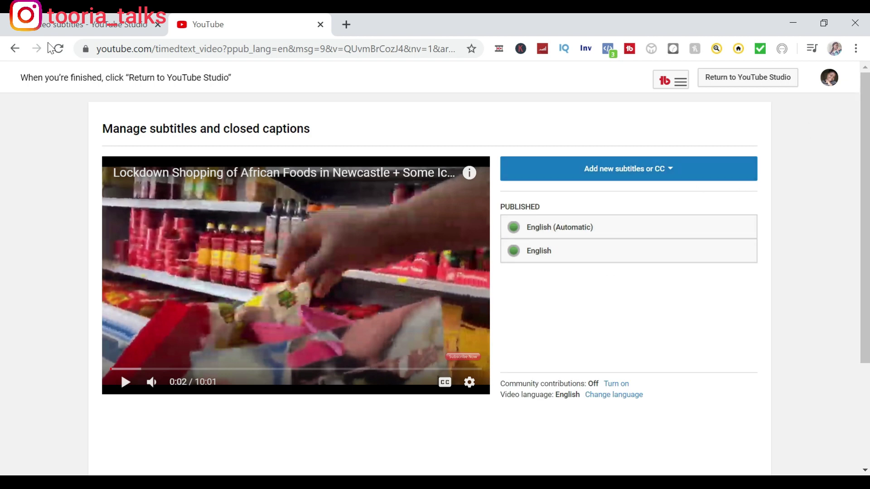
# Step: Close the extra YouTube tab and refresh Video subtitles to show English published by Creator
pyautogui.click(86, 25)
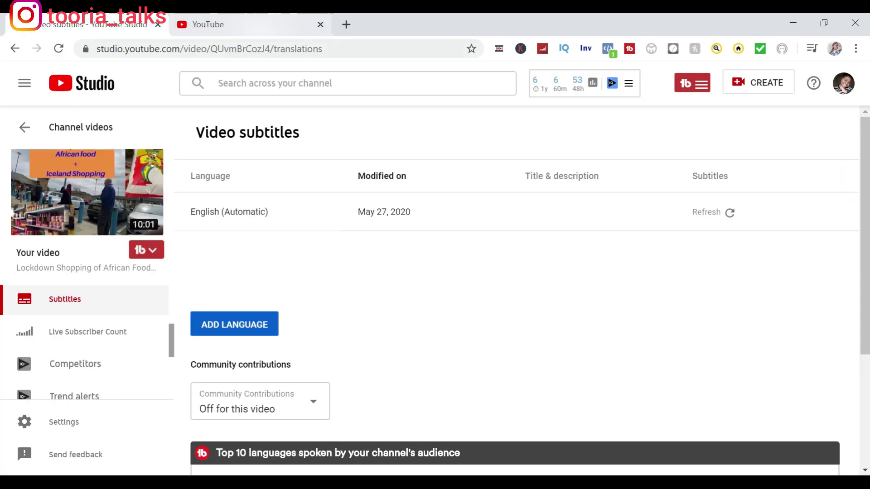
pyautogui.click(321, 24)
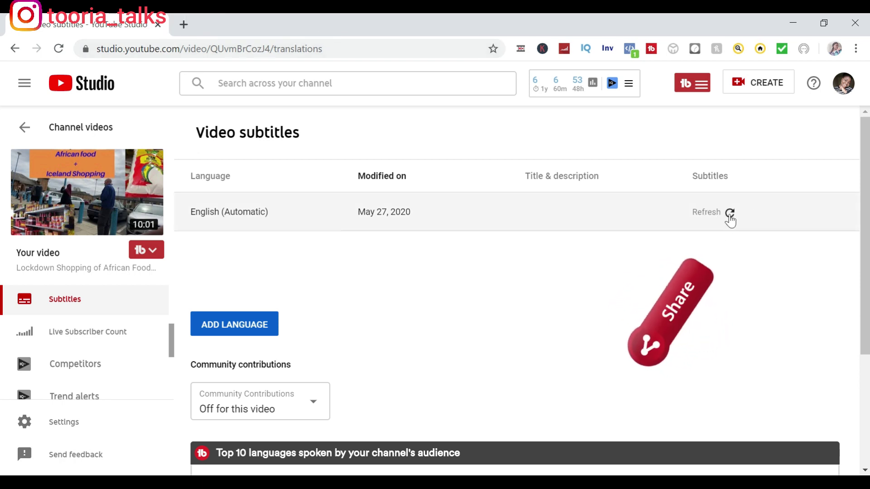
pyautogui.click(729, 218)
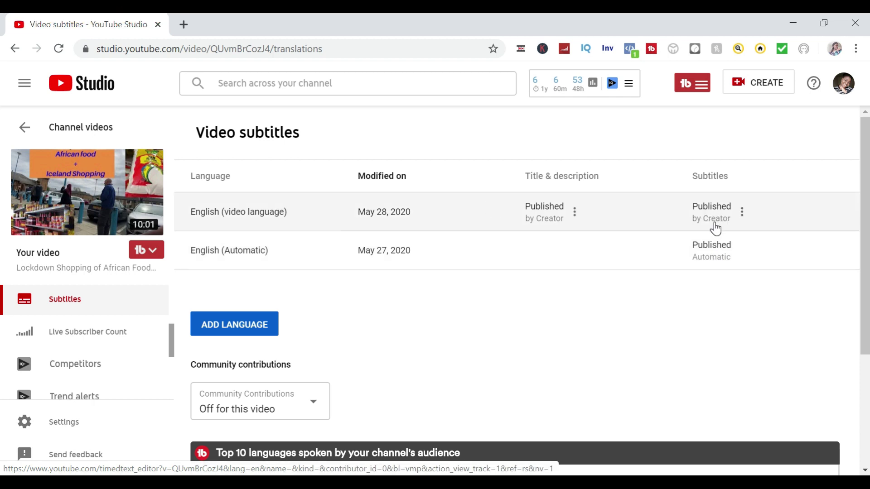
pyautogui.scroll(-3, 866, 378)
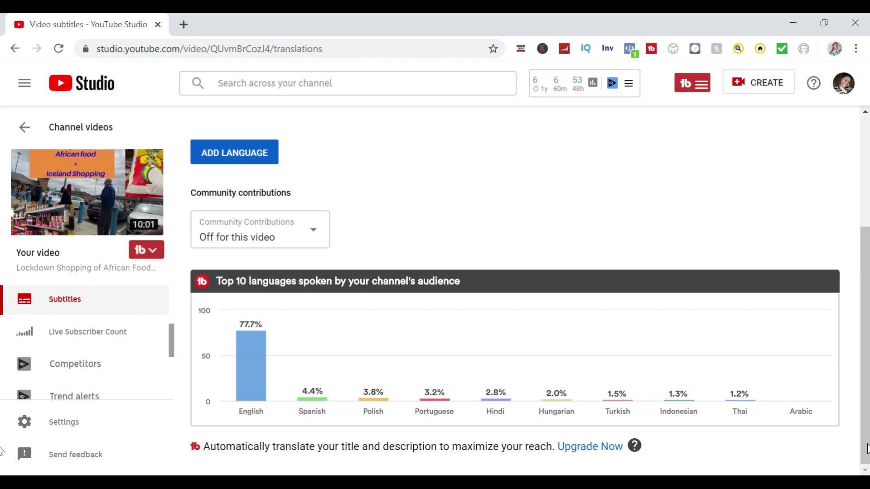
pyautogui.scroll(4, 867, 135)
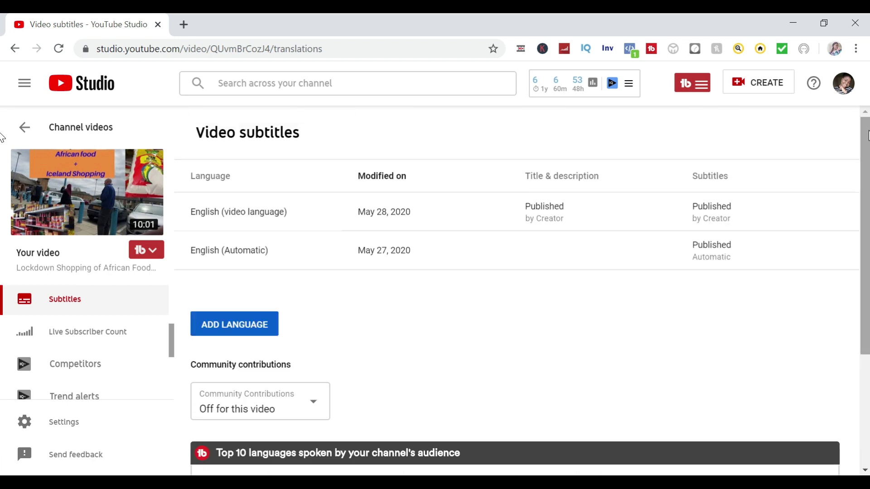